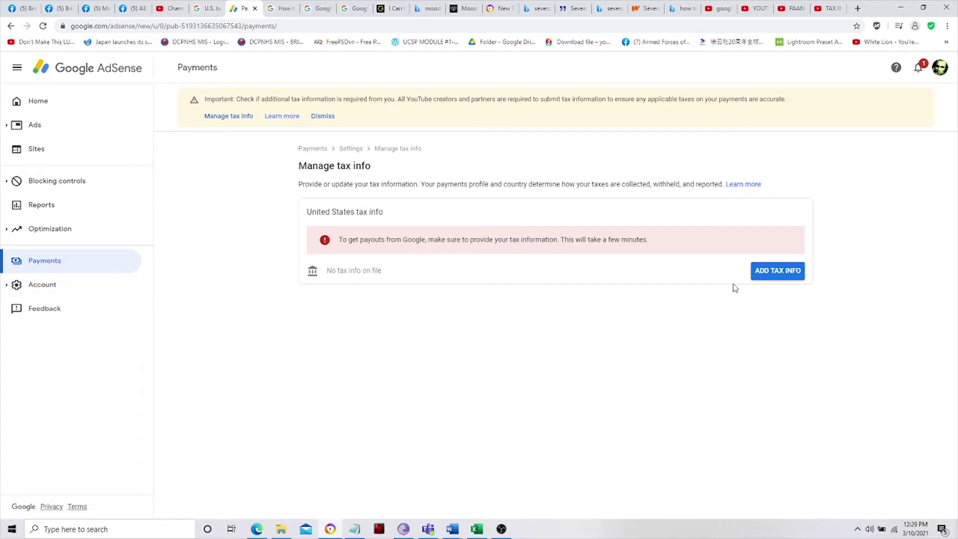
# - Start adding United States tax info from the empty Manage tax info page
pyautogui.click(775, 276)
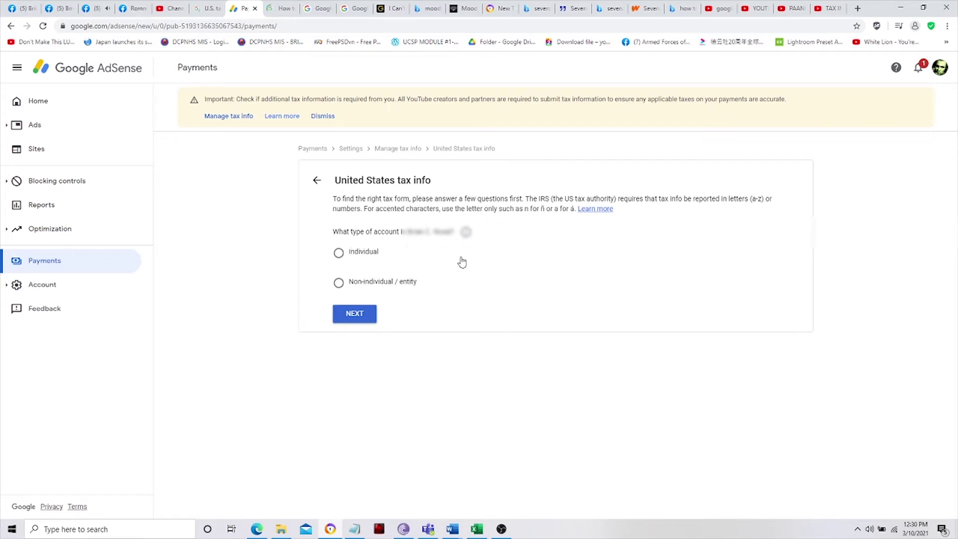
# - Declare an individual account that is not a US citizen, and start the W-8BEN form
pyautogui.click(338, 256)
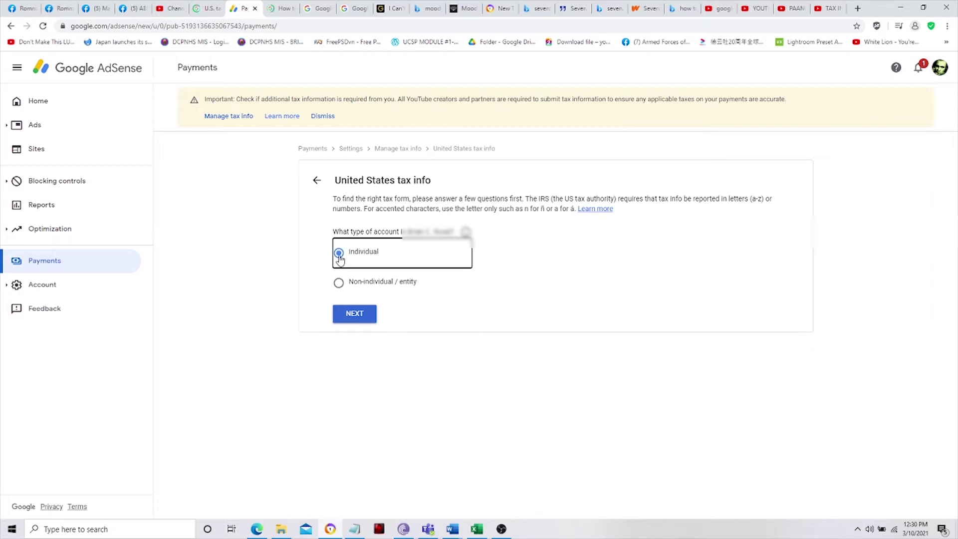
pyautogui.click(353, 315)
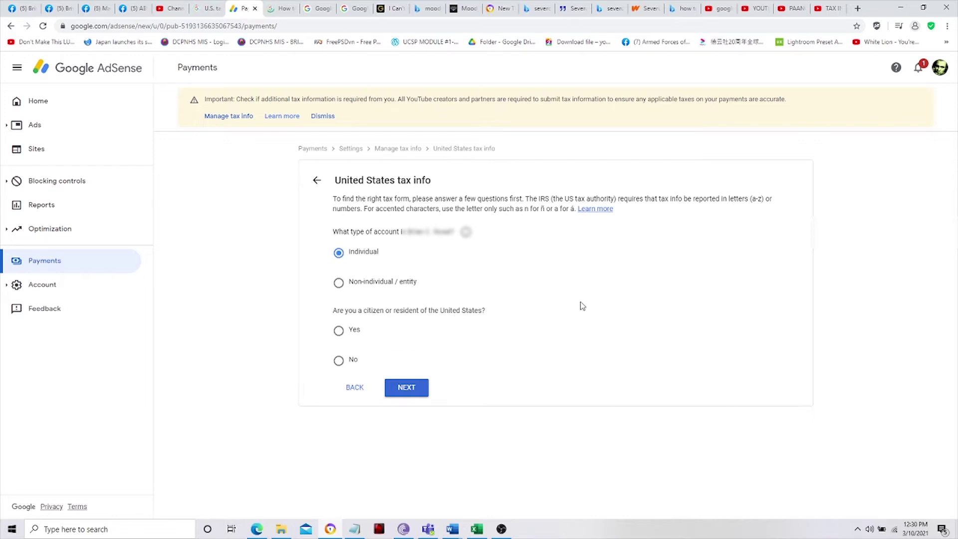
pyautogui.click(346, 366)
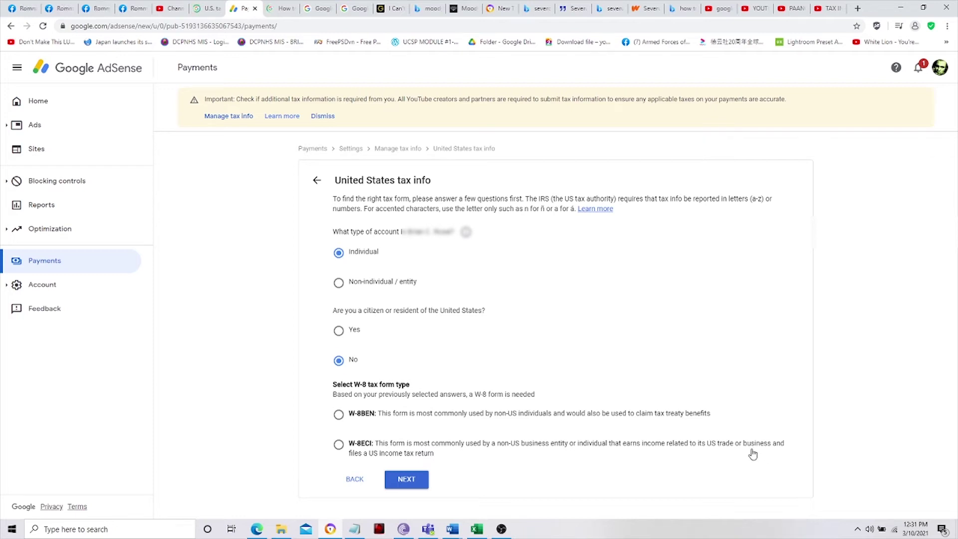
pyautogui.click(339, 416)
pyautogui.click(421, 480)
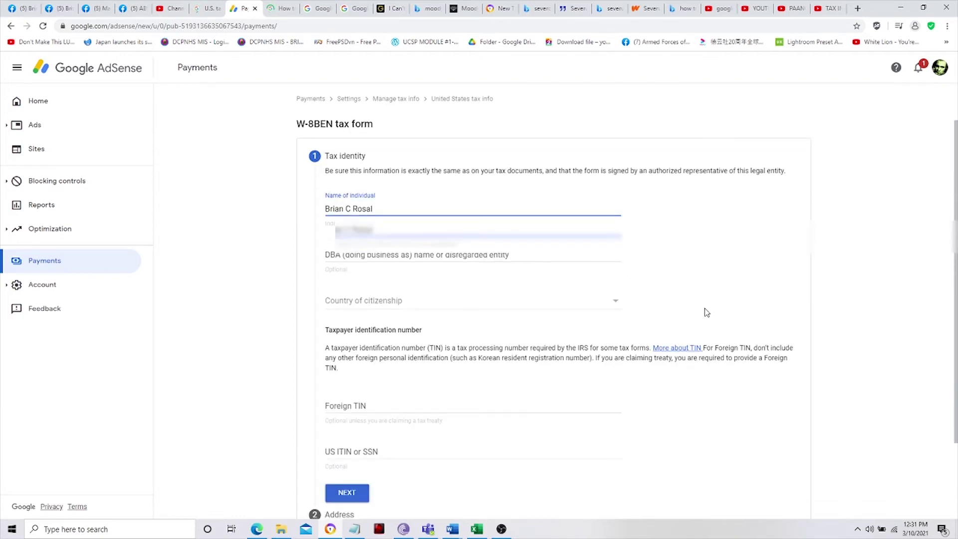
# - Pick Philippines from the Country of citizenship dropdown on the Tax identity step
pyautogui.click(380, 303)
pyautogui.scroll(-5, 371, 414)
pyautogui.scroll(-12, 371, 414)
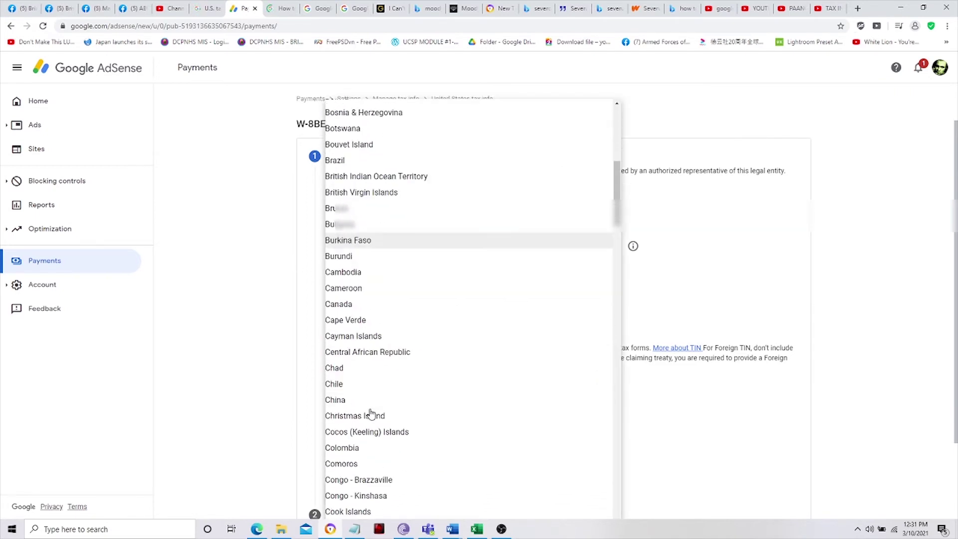
pyautogui.scroll(-10, 368, 414)
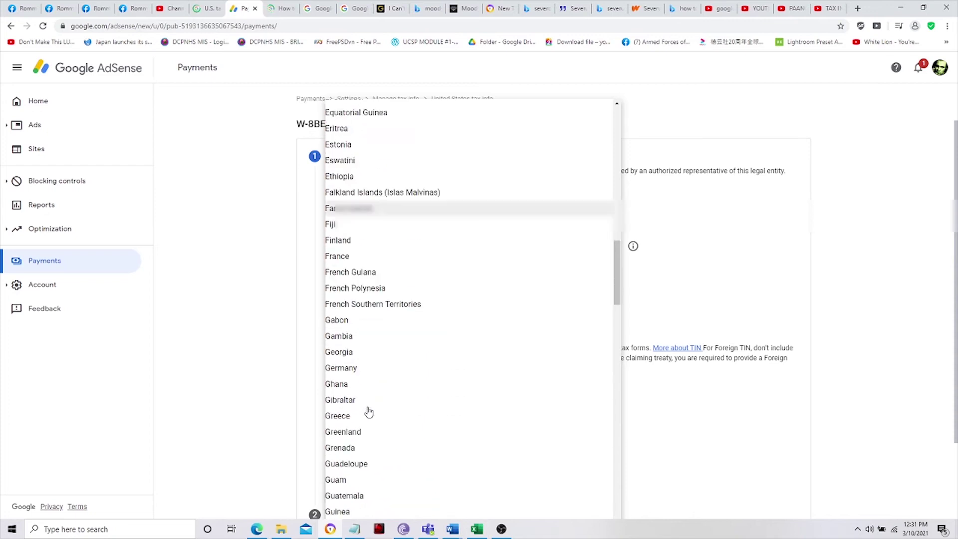
pyautogui.scroll(-8, 365, 430)
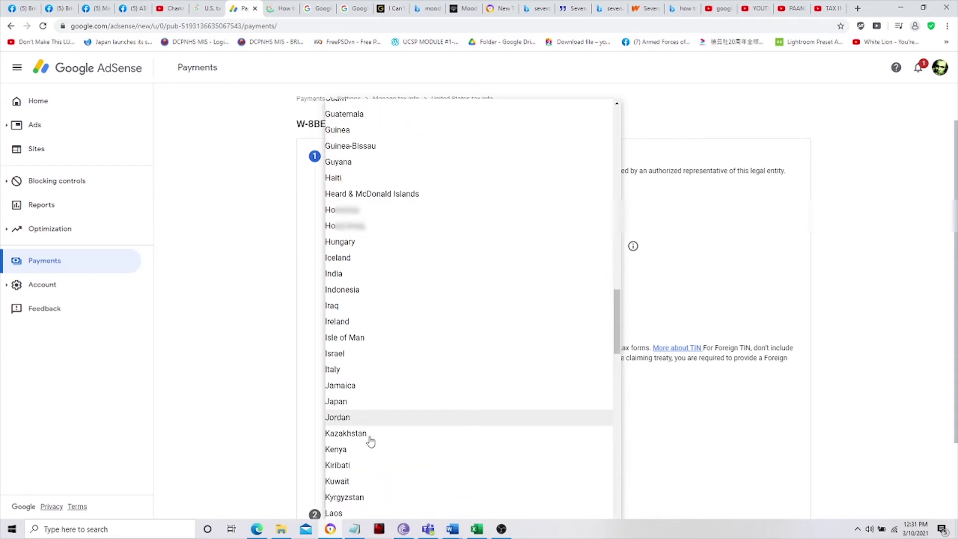
pyautogui.scroll(-6, 368, 436)
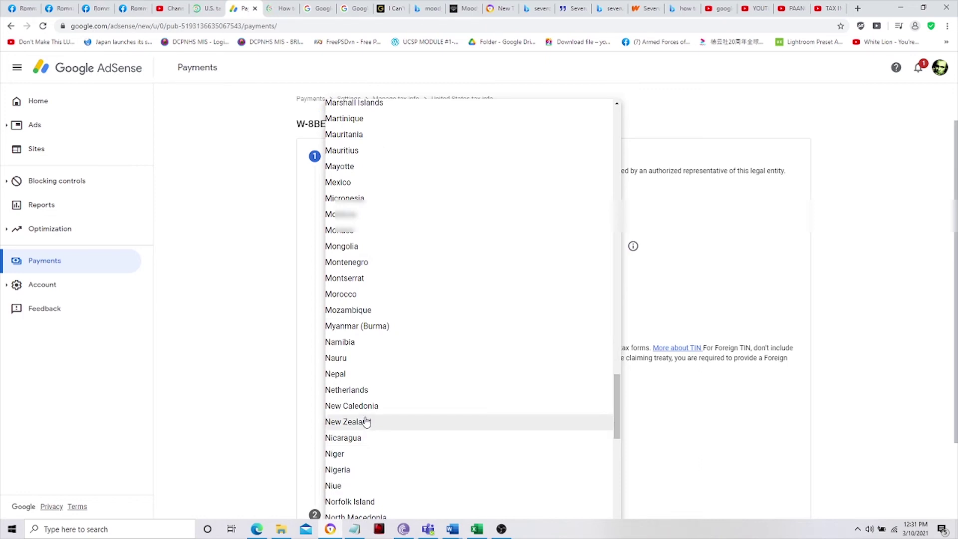
pyautogui.scroll(-5, 364, 369)
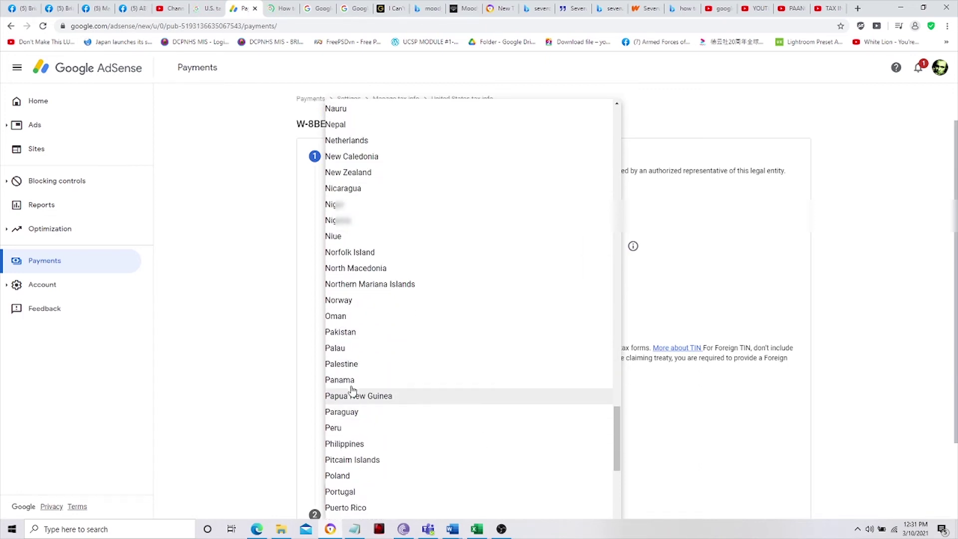
pyautogui.click(349, 444)
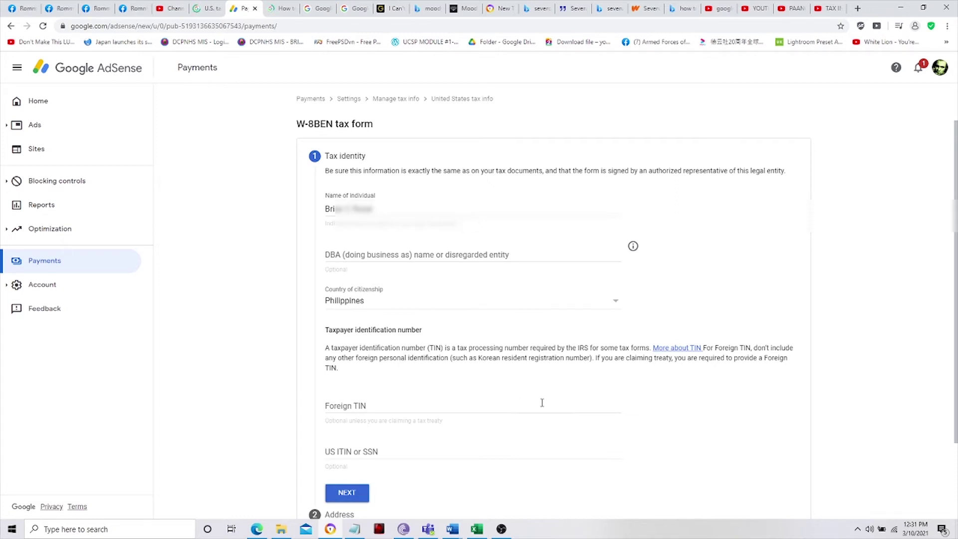
# - Enter the foreign taxpayer identification number and continue to the Address step
pyautogui.scroll(-2, 503, 368)
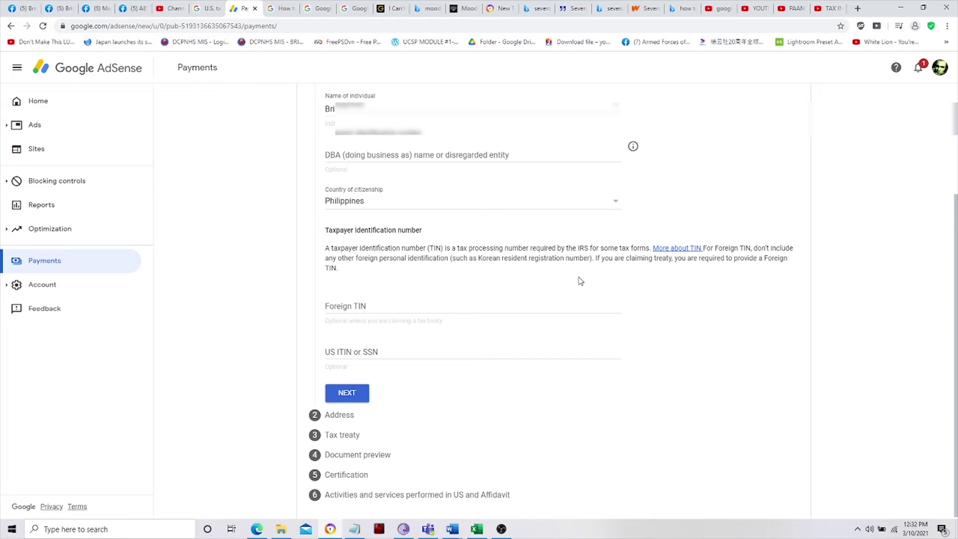
pyautogui.click(333, 308)
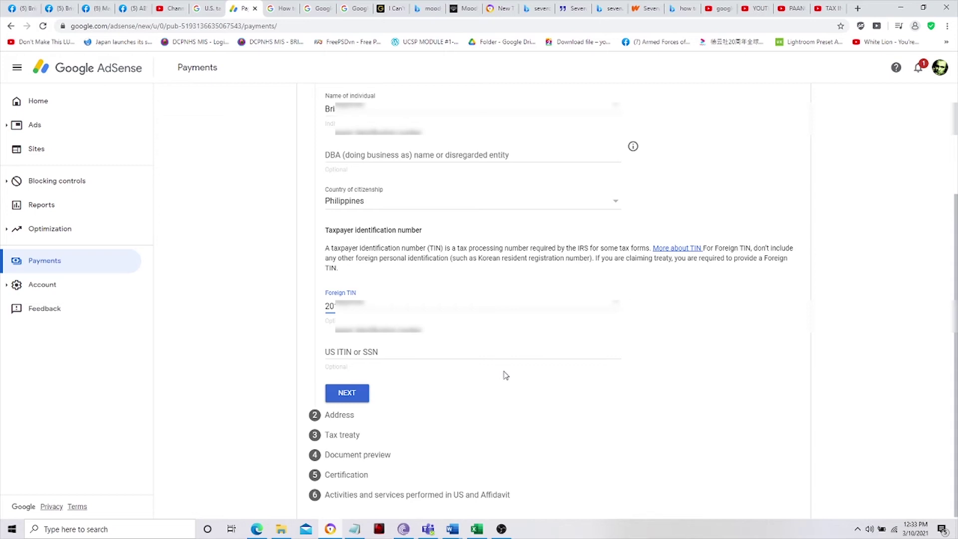
pyautogui.scroll(1, 501, 375)
pyautogui.scroll(-1, 505, 379)
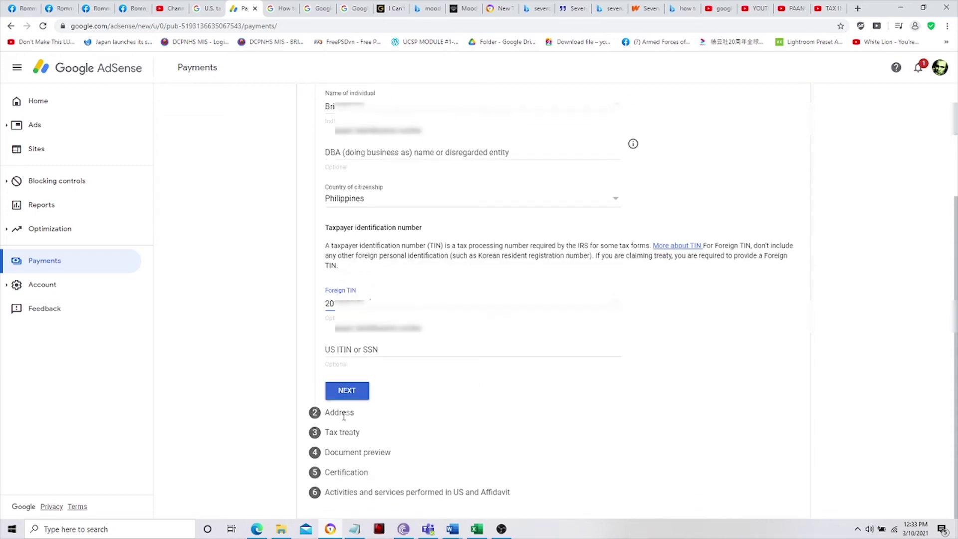
pyautogui.click(347, 394)
# - Mark the permanent residence address as a PO Box and enter Tagbilaran as the city
pyautogui.scroll(-1, 483, 218)
pyautogui.scroll(3, 556, 305)
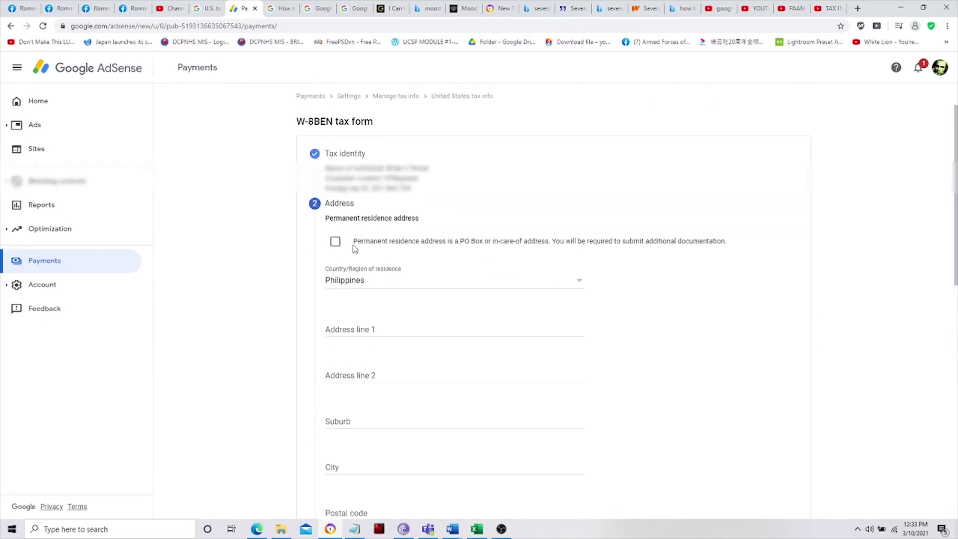
pyautogui.click(335, 243)
pyautogui.scroll(-1, 632, 343)
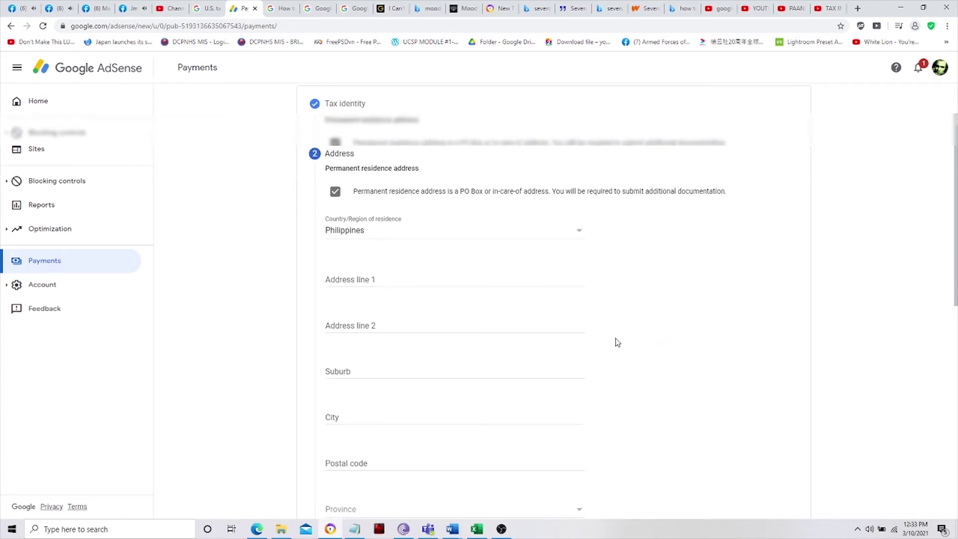
pyautogui.scroll(-1, 498, 271)
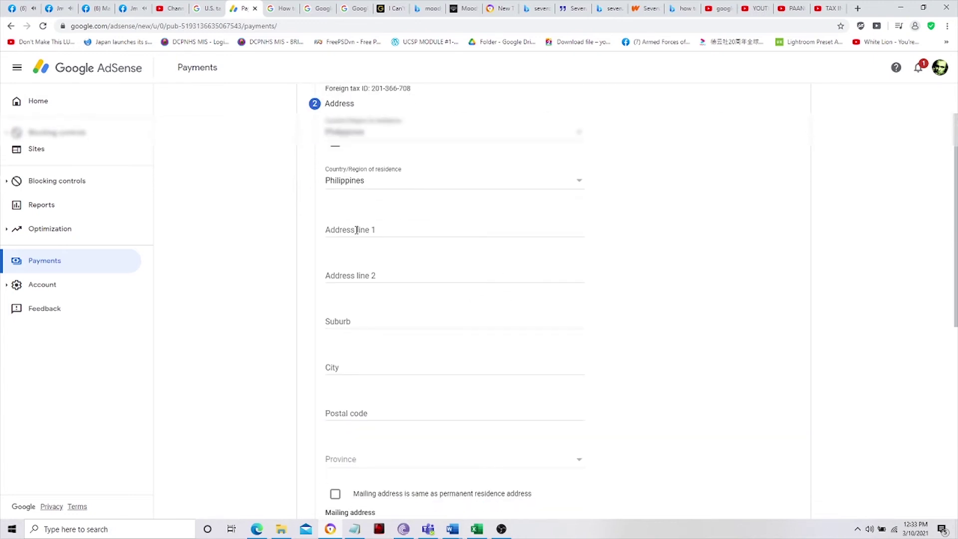
pyautogui.scroll(-1, 545, 360)
pyautogui.click(337, 313)
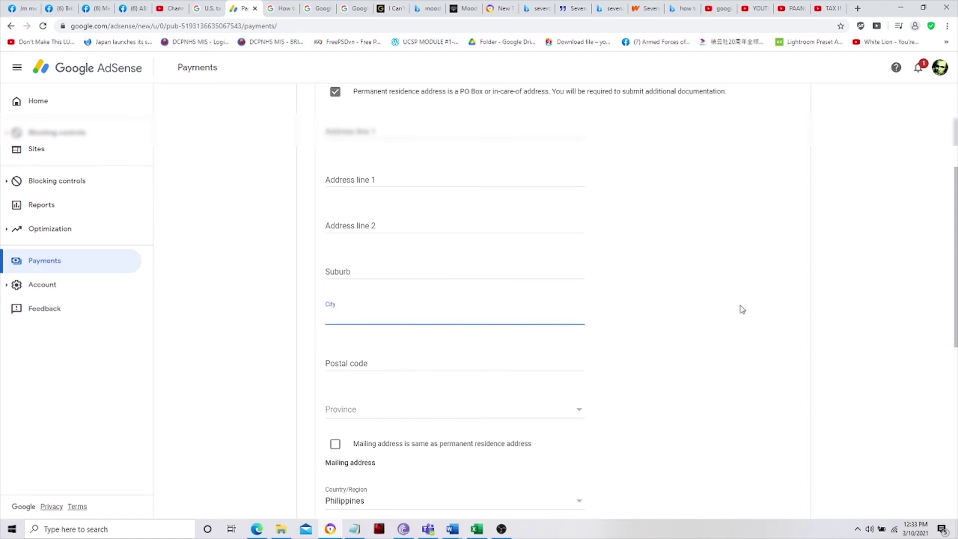
pyautogui.write('Tagbilaran')
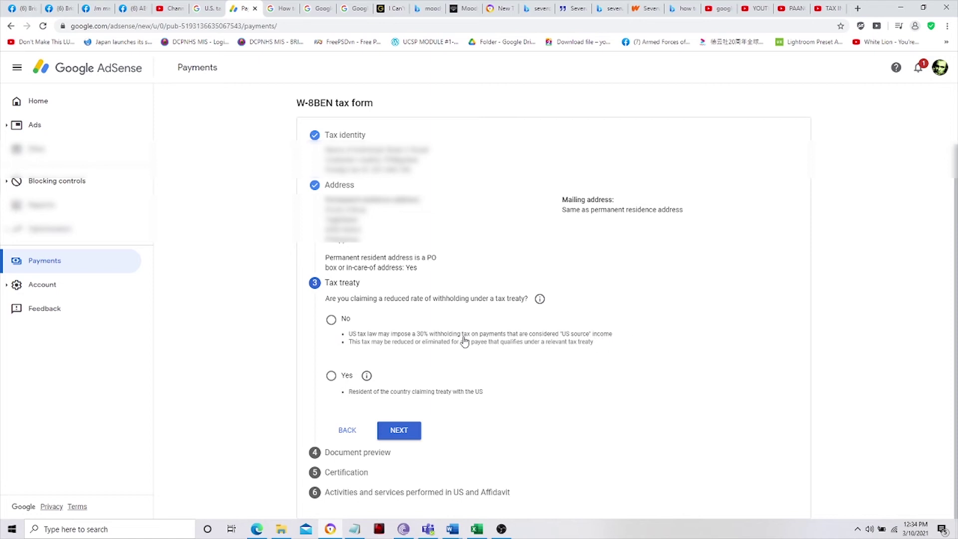
# - Claim a reduced treaty withholding rate as a resident of the Philippines
pyautogui.click(331, 378)
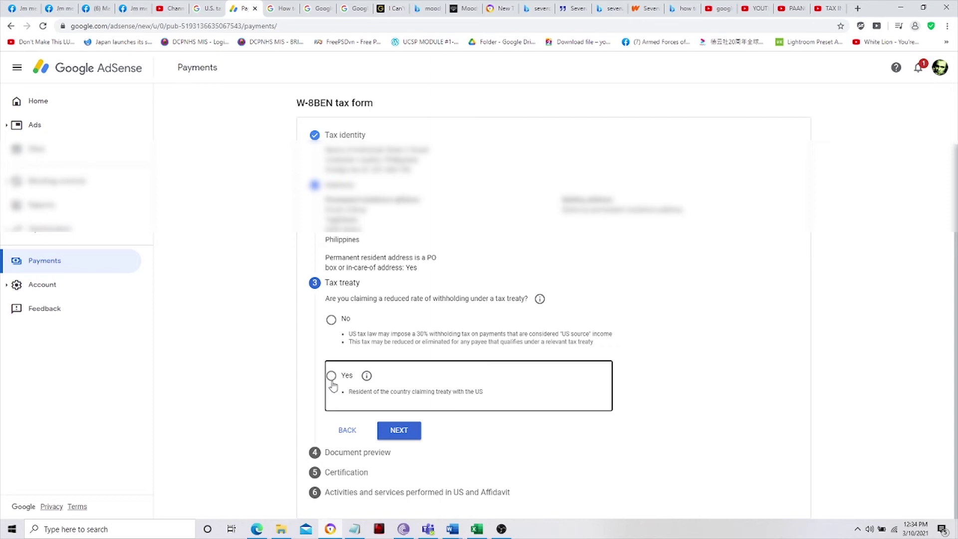
pyautogui.scroll(-2, 683, 398)
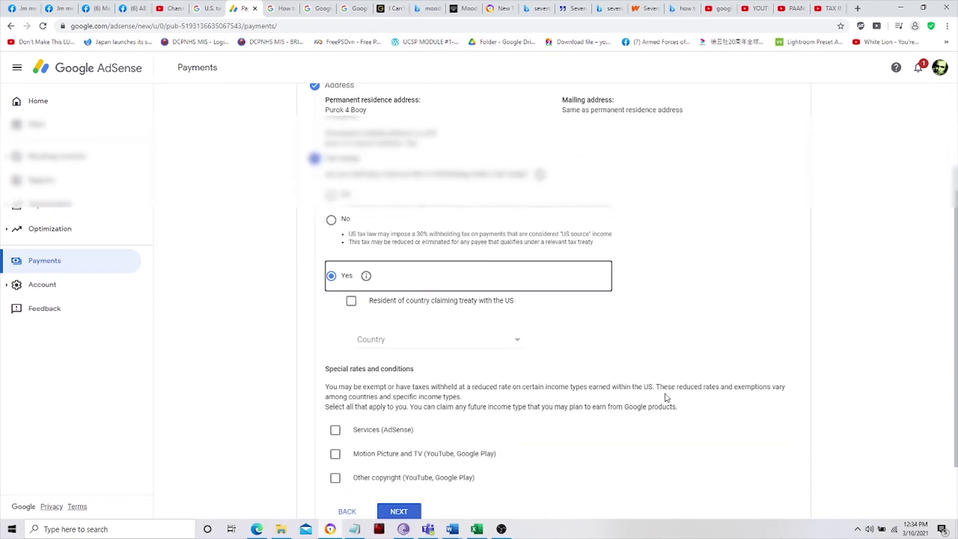
pyautogui.click(352, 302)
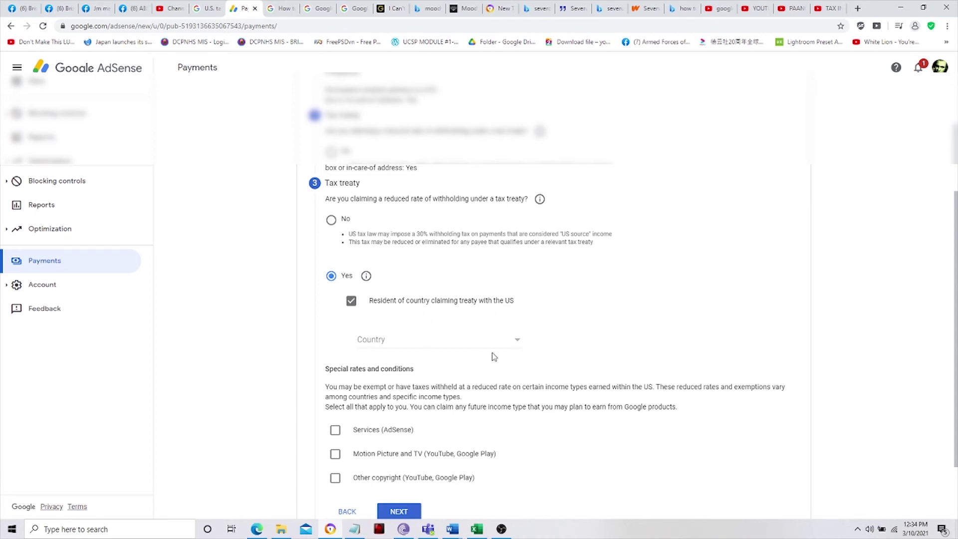
pyautogui.click(516, 345)
pyautogui.scroll(-8, 454, 394)
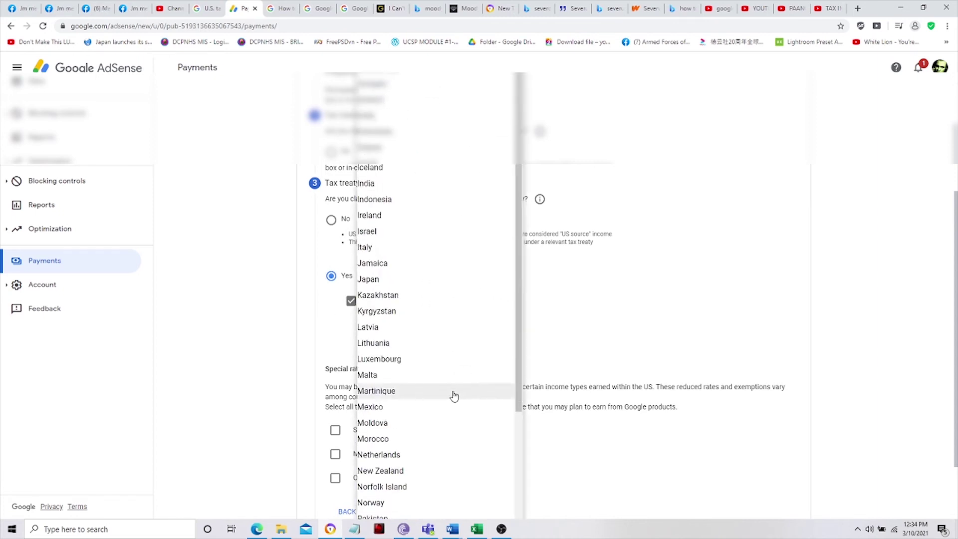
pyautogui.scroll(-4, 453, 395)
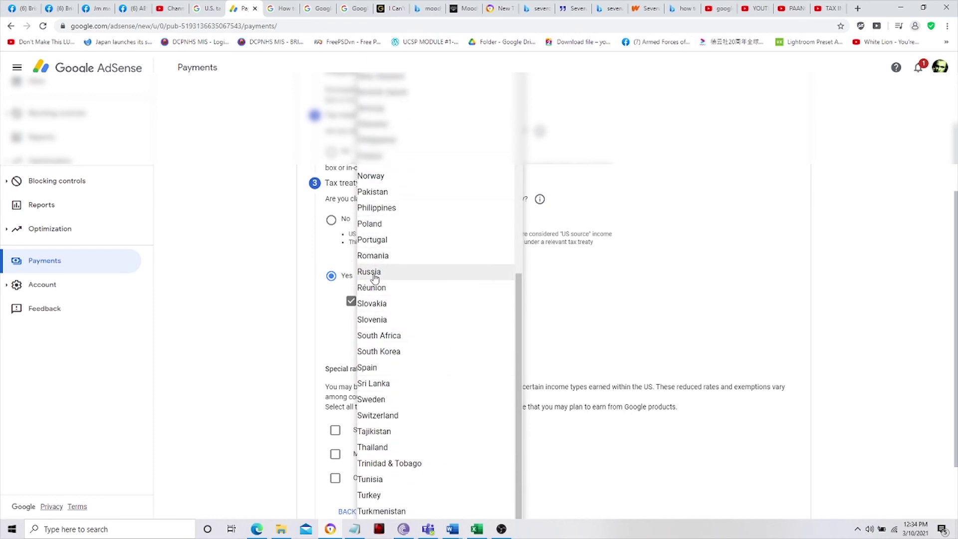
pyautogui.click(377, 208)
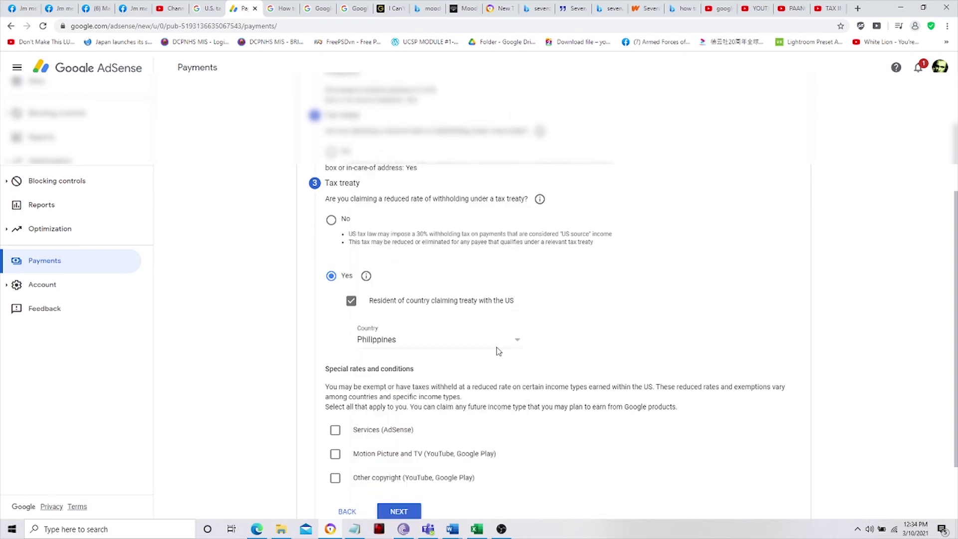
pyautogui.scroll(-2, 617, 391)
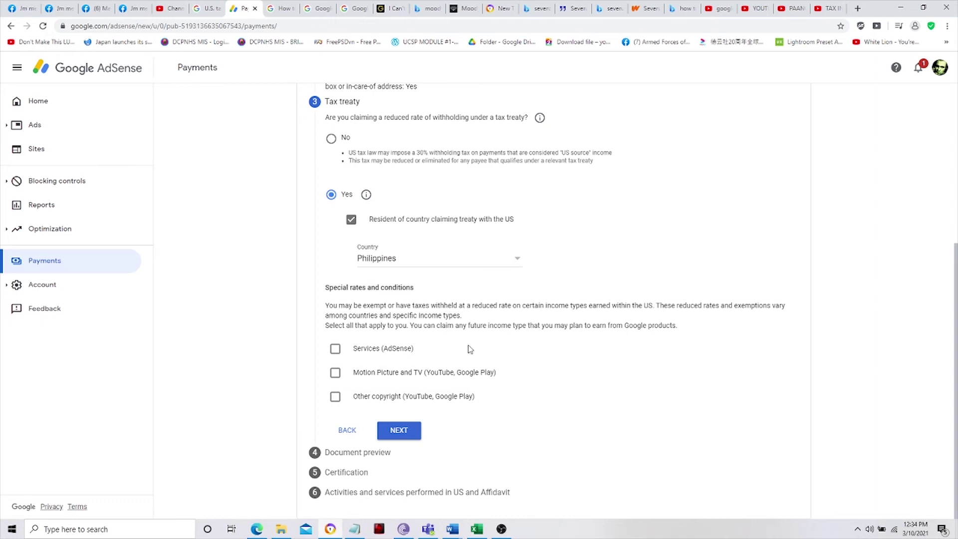
# - Claim Services (AdSense) under Article 8 paragraph 1 at 0%, then select Motion Picture and TV
pyautogui.click(334, 349)
pyautogui.scroll(-2, 352, 452)
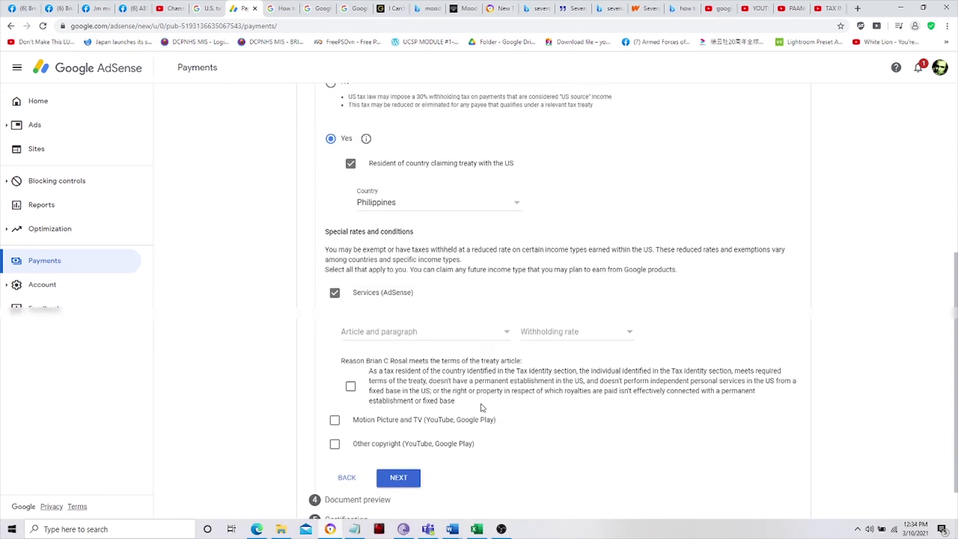
pyautogui.click(350, 342)
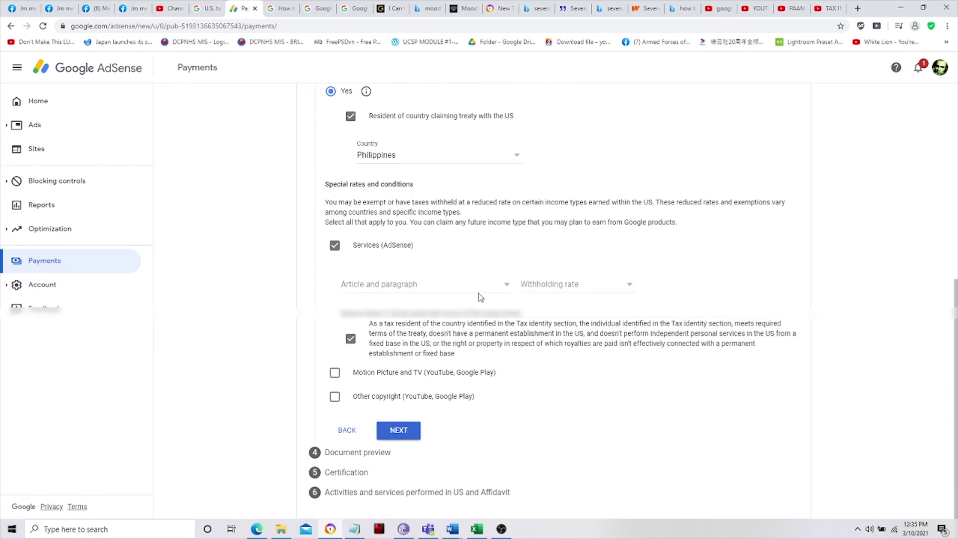
pyautogui.click(507, 286)
pyautogui.click(392, 302)
pyautogui.click(628, 287)
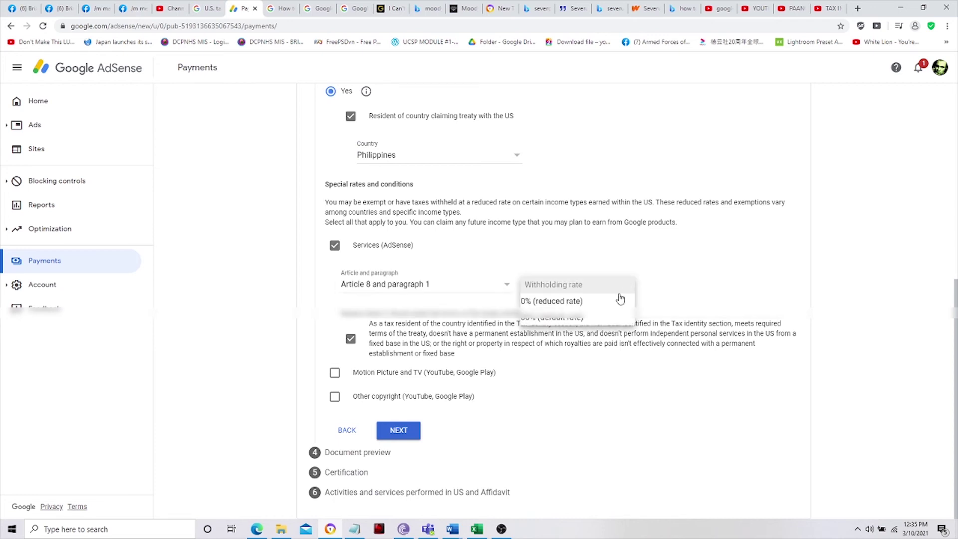
pyautogui.click(554, 301)
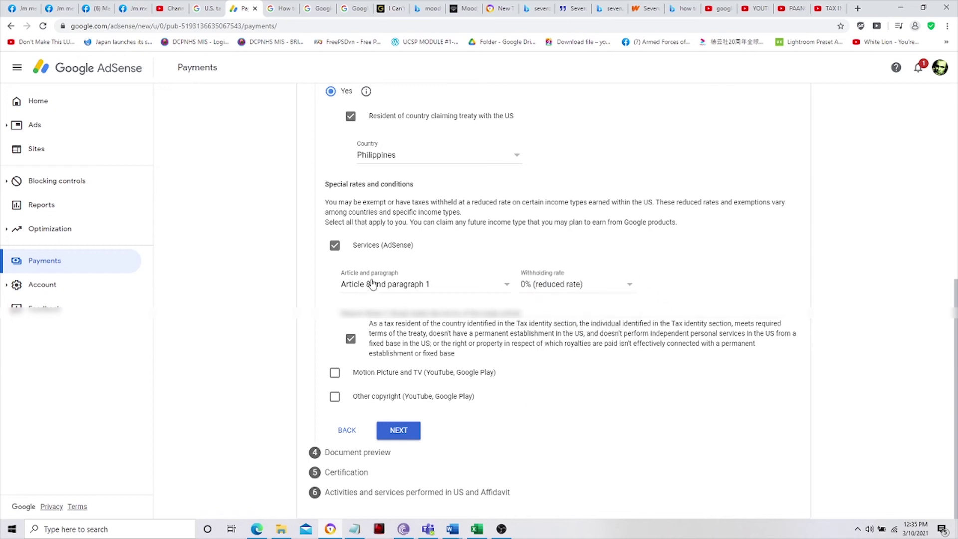
pyautogui.click(335, 375)
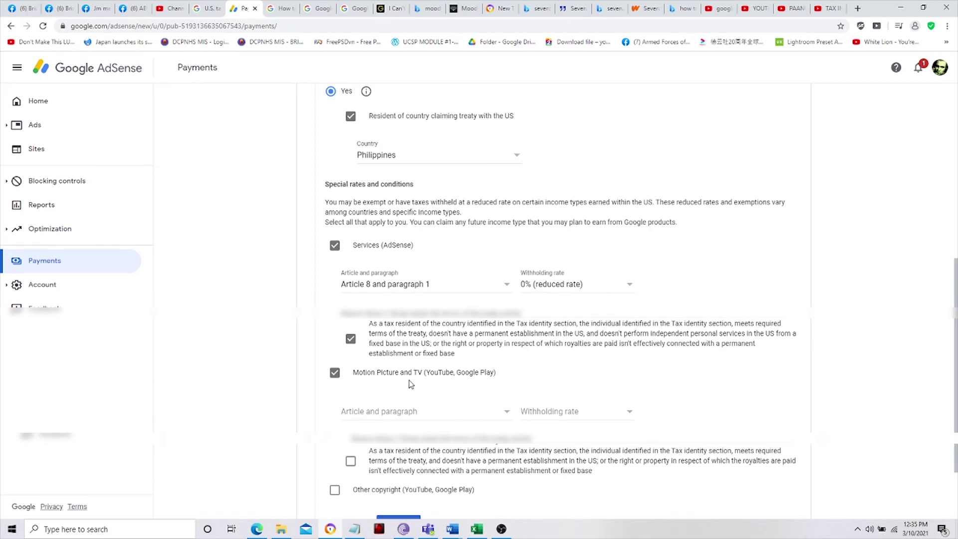
# - Set Motion Picture and TV to Article 13 paragraph 2A at 15% and certify the treaty terms
pyautogui.click(506, 414)
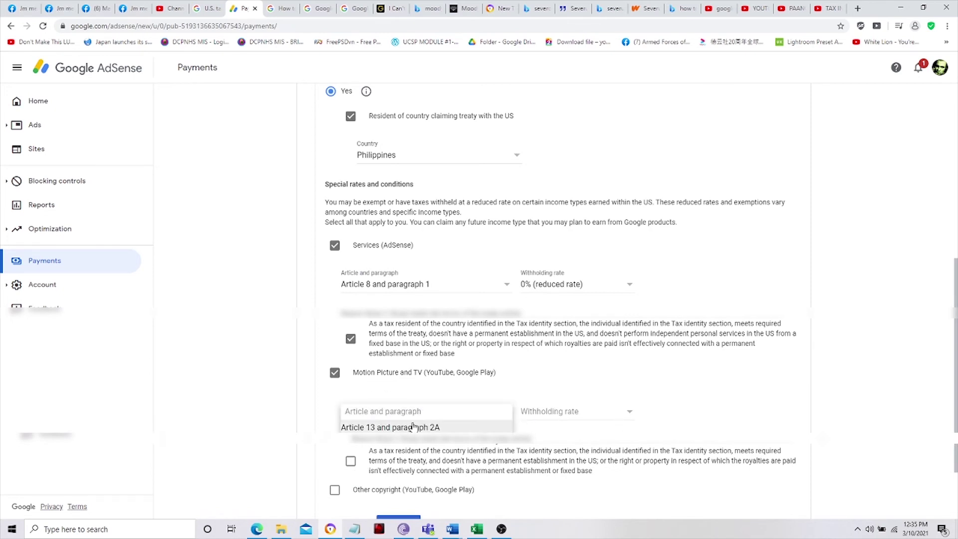
pyautogui.click(397, 428)
pyautogui.click(624, 412)
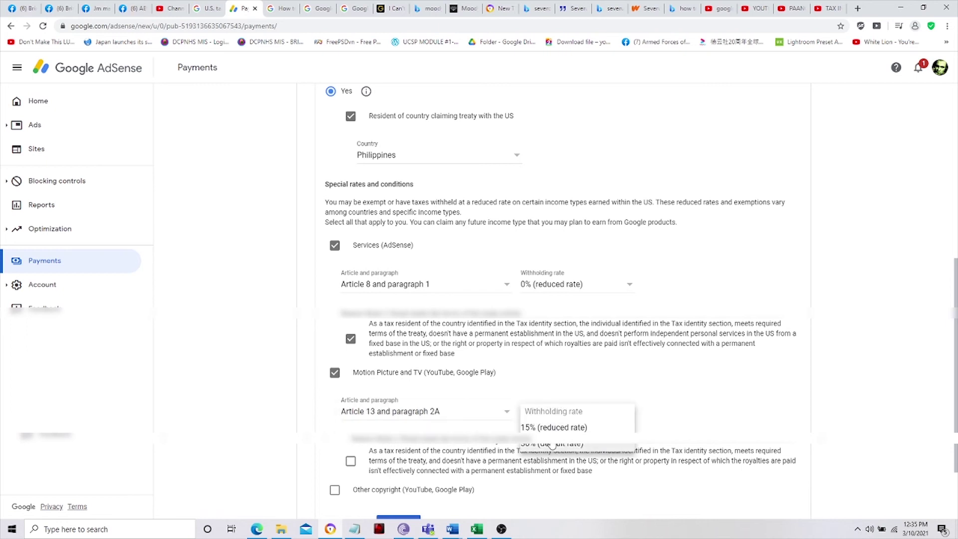
pyautogui.click(542, 427)
pyautogui.scroll(-2, 649, 392)
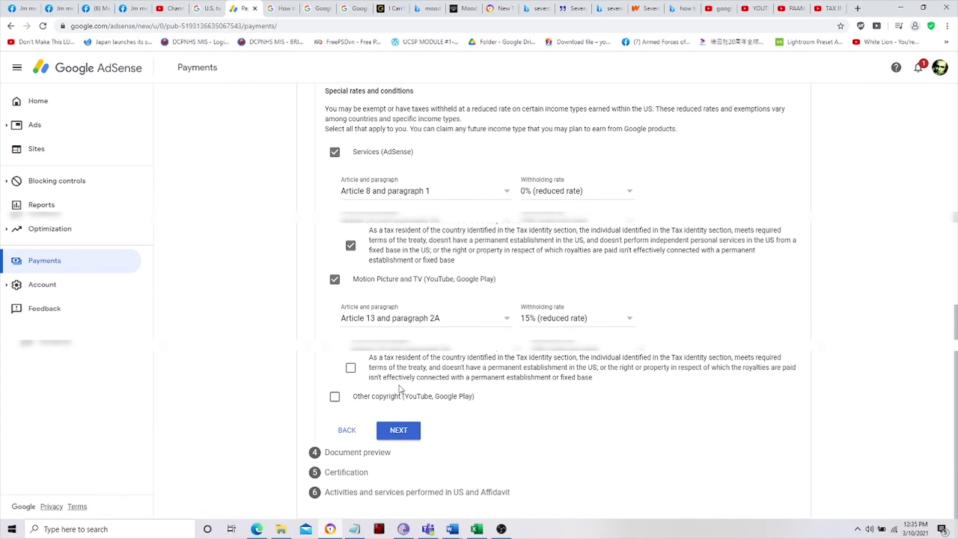
pyautogui.click(351, 369)
# - Claim Other copyright income under Article 13 paragraph 2A at 15%, certifying the treaty terms
pyautogui.click(334, 396)
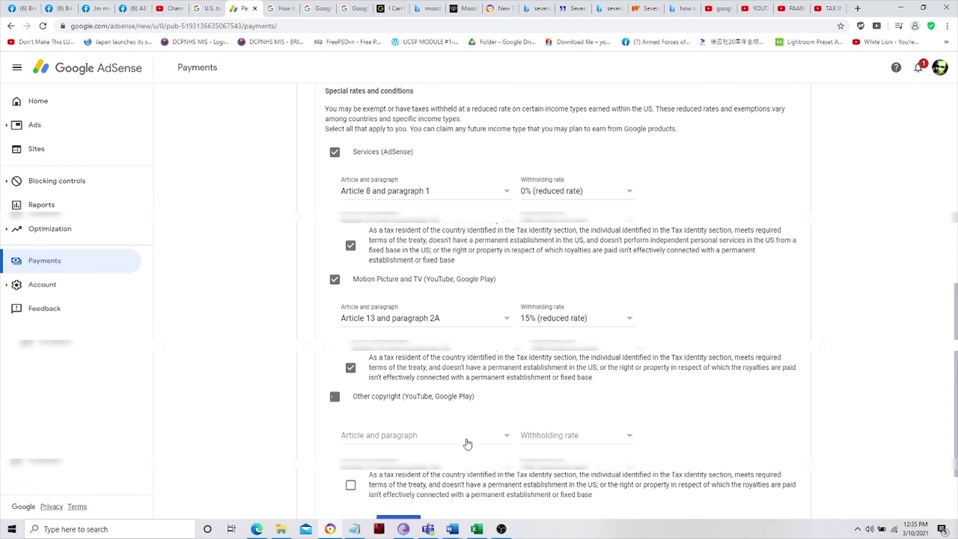
pyautogui.scroll(-2, 645, 425)
pyautogui.click(505, 345)
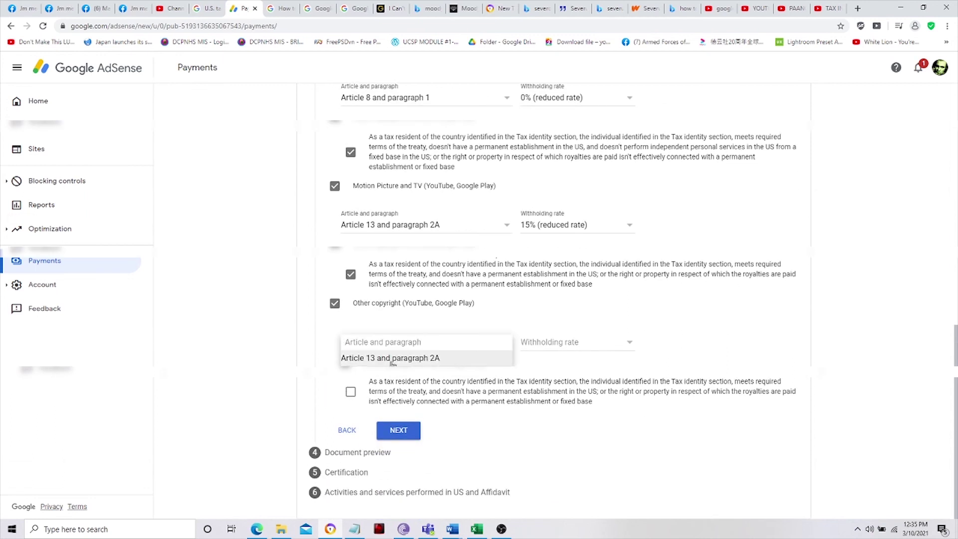
pyautogui.click(474, 358)
pyautogui.click(626, 343)
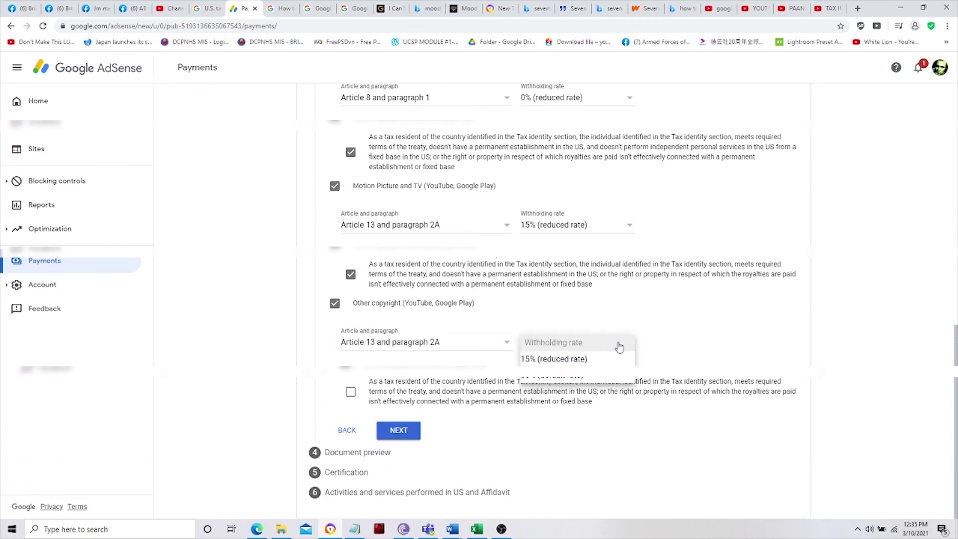
pyautogui.click(562, 358)
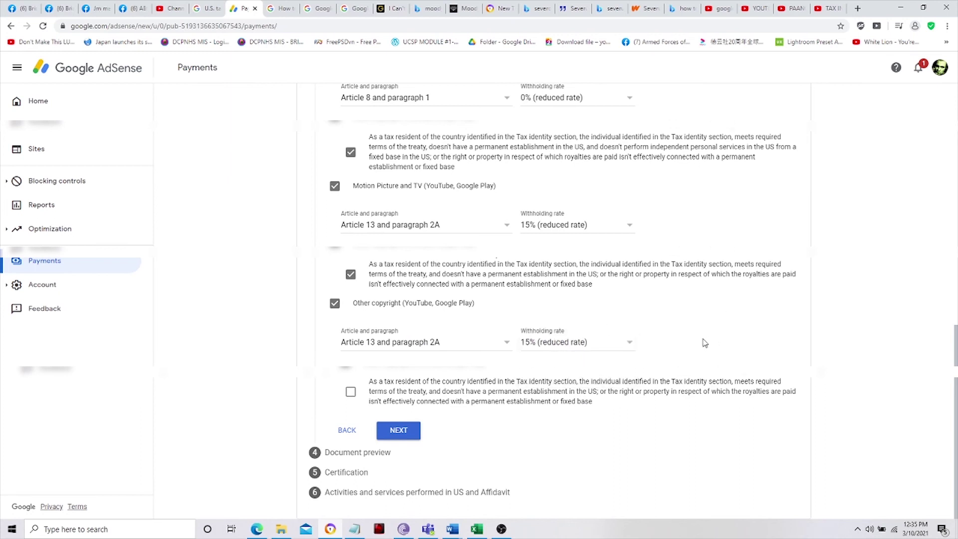
pyautogui.click(349, 393)
# - Finish the treaty step and confirm the four generated W-8BEN documents were reviewed
pyautogui.click(407, 435)
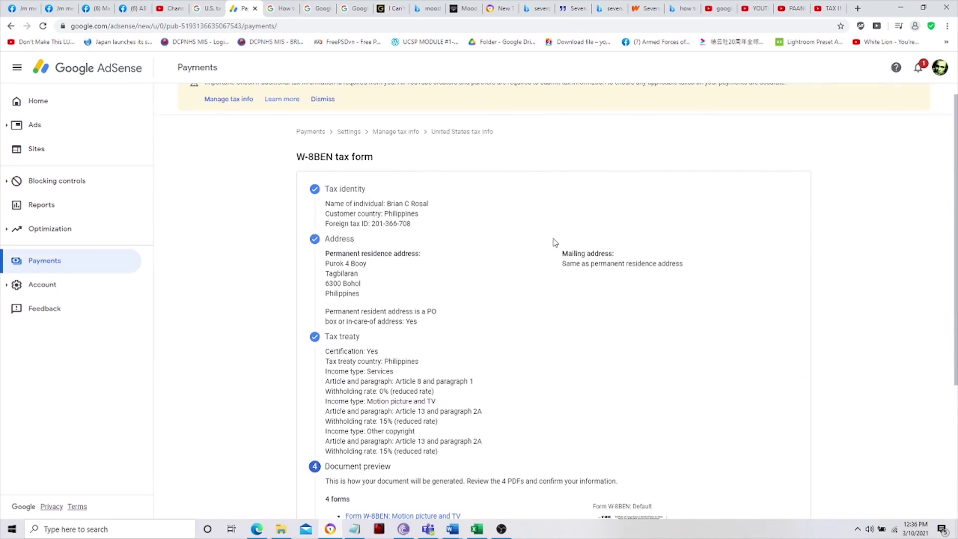
pyautogui.scroll(-4, 499, 239)
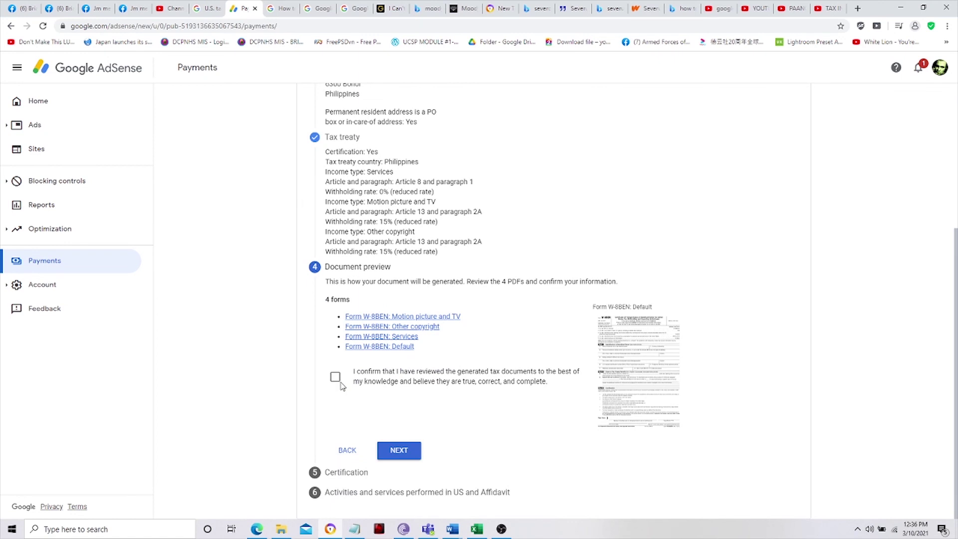
pyautogui.click(336, 381)
pyautogui.click(399, 451)
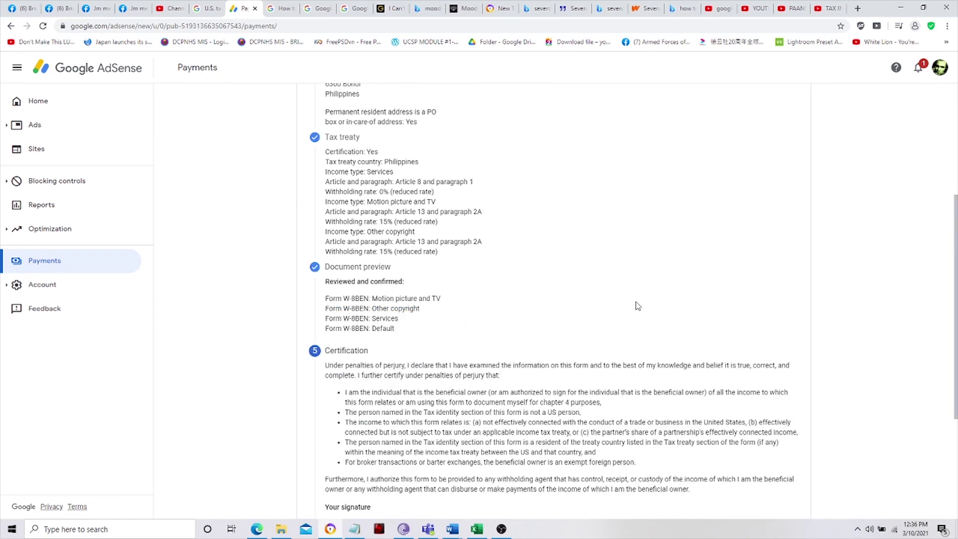
pyautogui.scroll(-4, 638, 305)
# - Type the full legal name as signature, confirm being the person listed, and proceed
pyautogui.click(359, 351)
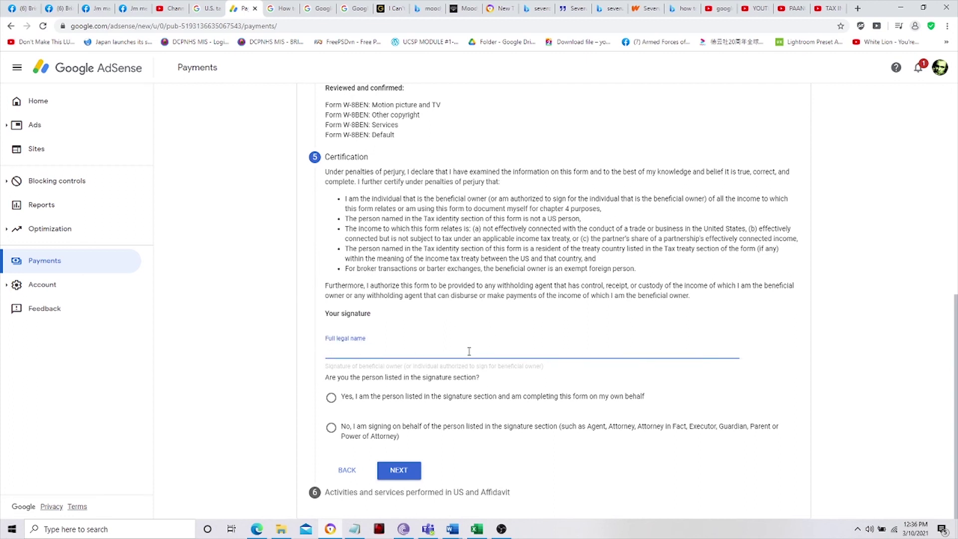
pyautogui.write('Rey')
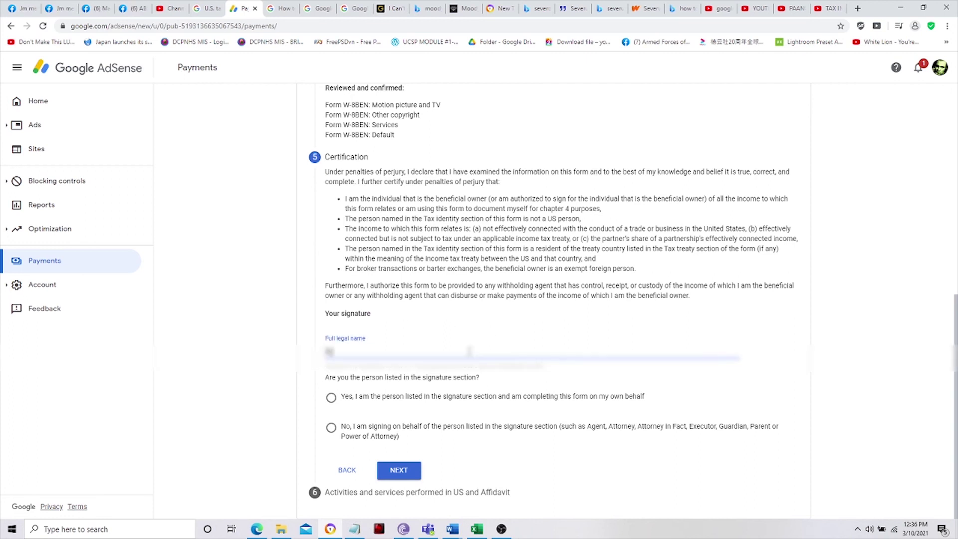
pyautogui.write('naldd')
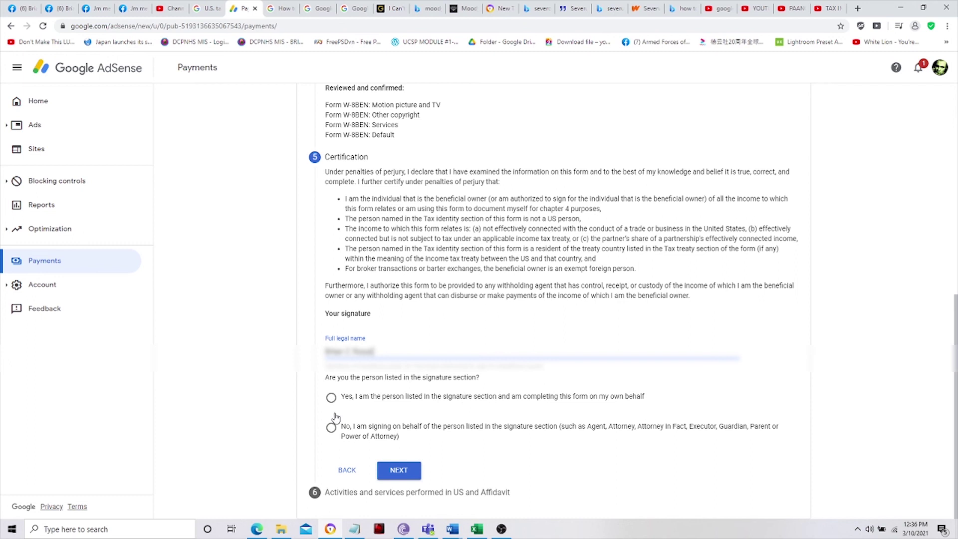
pyautogui.click(332, 397)
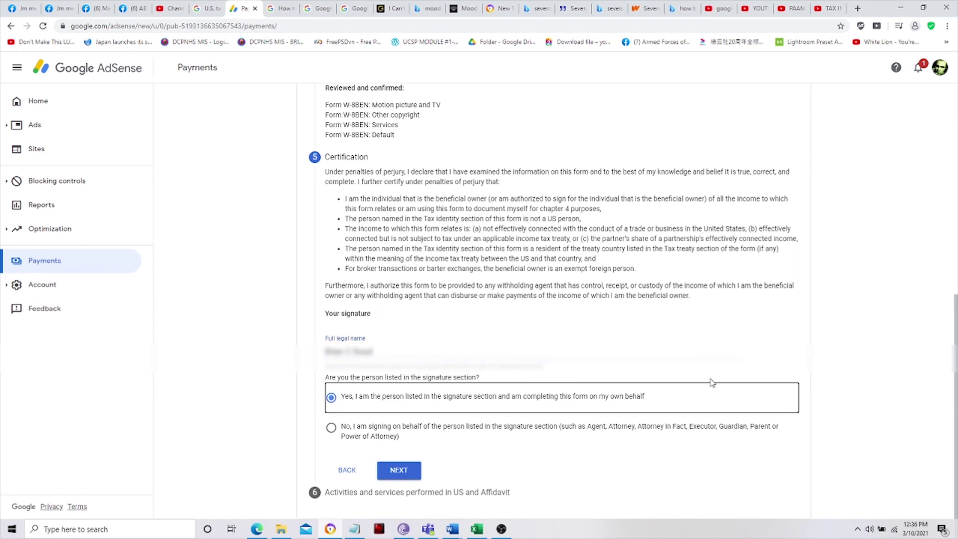
pyautogui.click(412, 478)
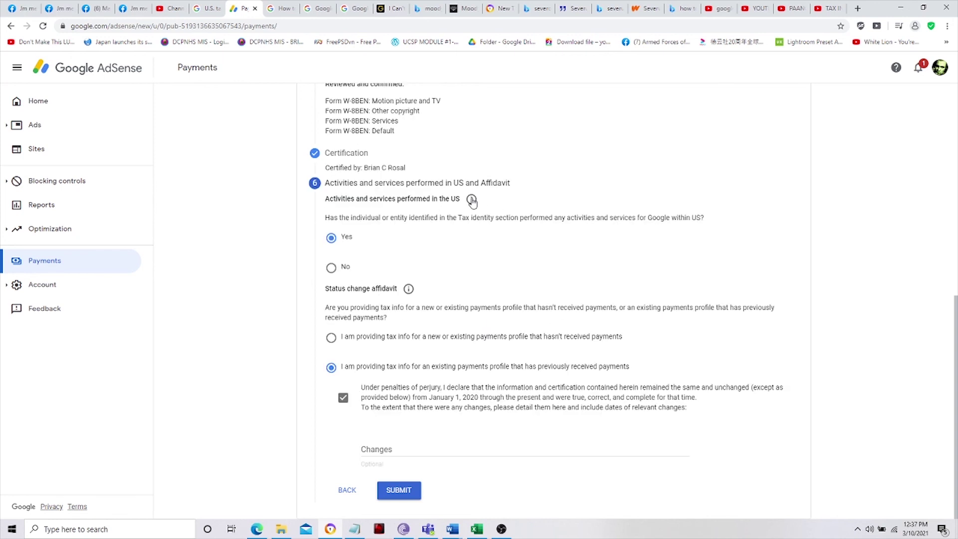
# - Read the US activities help, highlighting the passage on reduced withholding, then reload the page
pyautogui.click(472, 199)
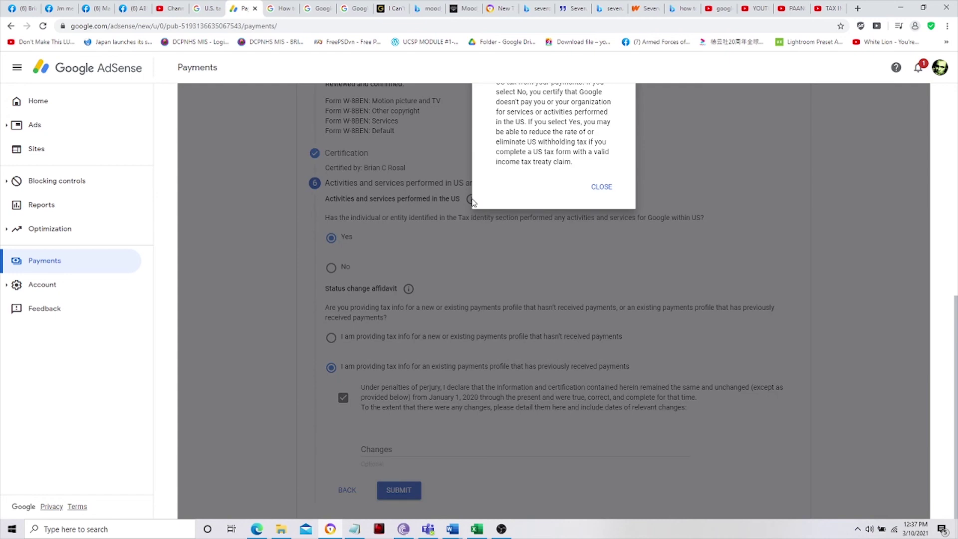
pyautogui.scroll(4, 504, 204)
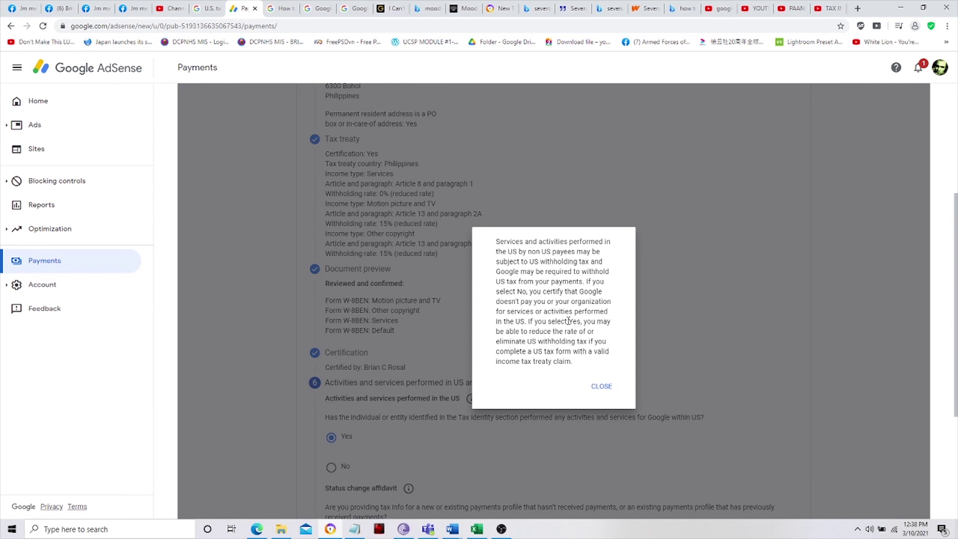
pyautogui.moveTo(595, 332); pyautogui.dragTo(538, 334)
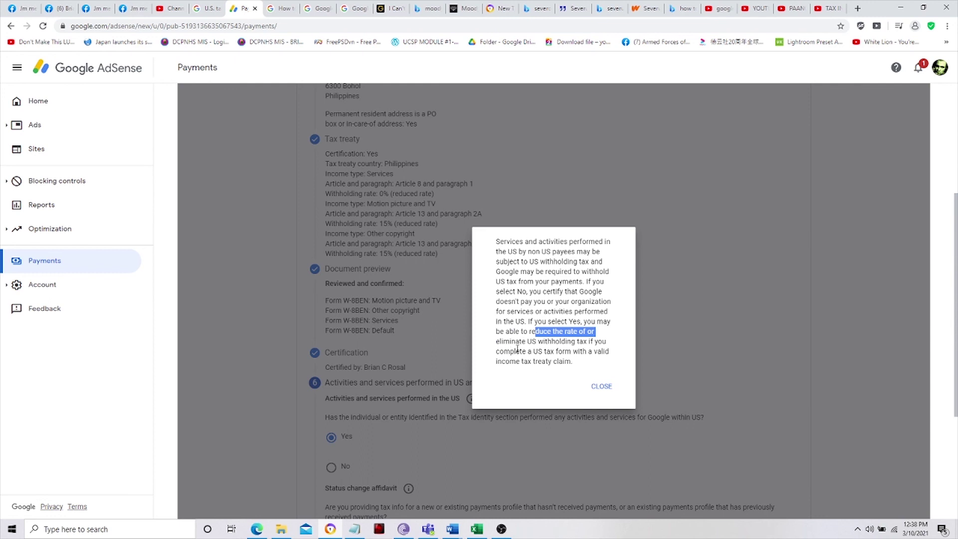
pyautogui.press('F5')
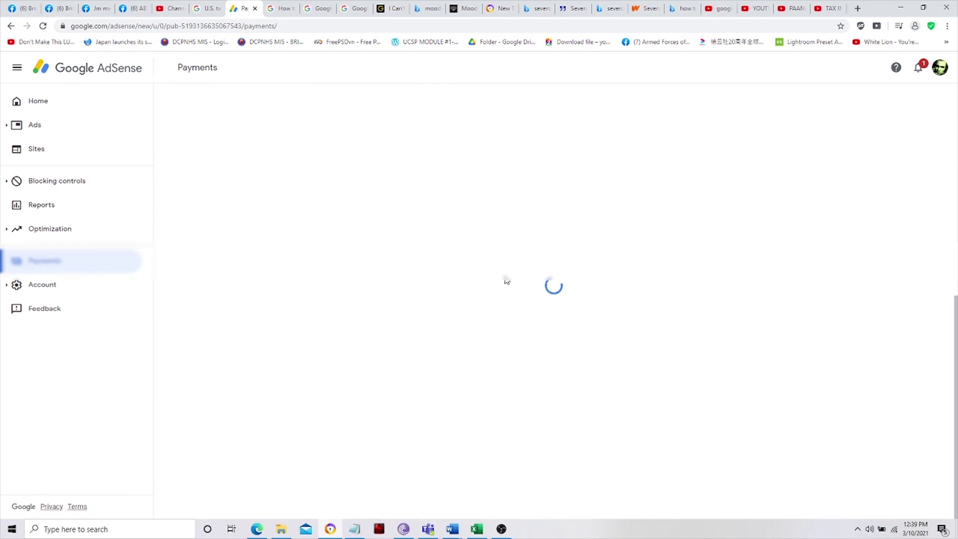